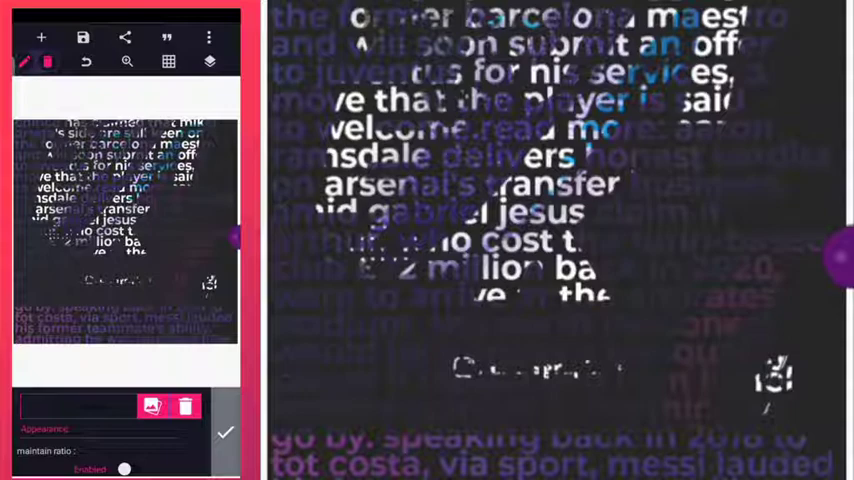
Drag the player image slightly lower inside the text fill.
{"action": "left_click_drag", "start_coordinate": [168, 272], "coordinate": [185, 264]}
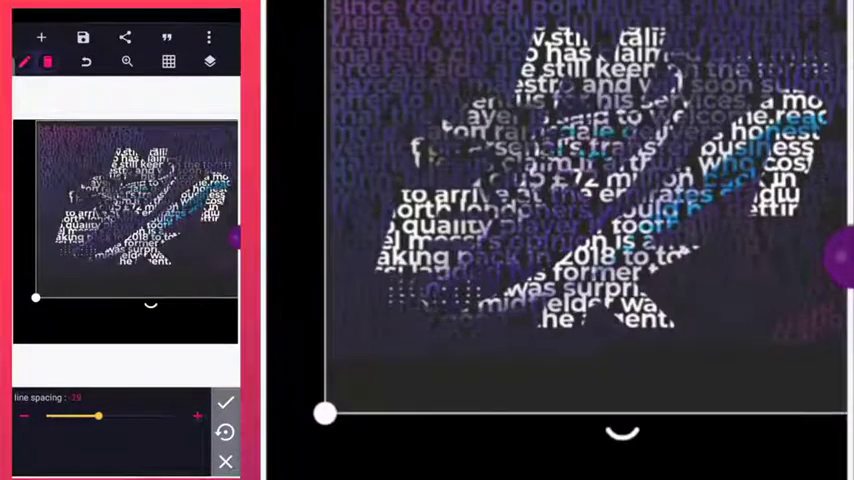
Zoom the texture image so the player figure appears larger in the lettering.
{"action": "left_click_drag", "start_coordinate": [185, 282], "coordinate": [164, 293]}
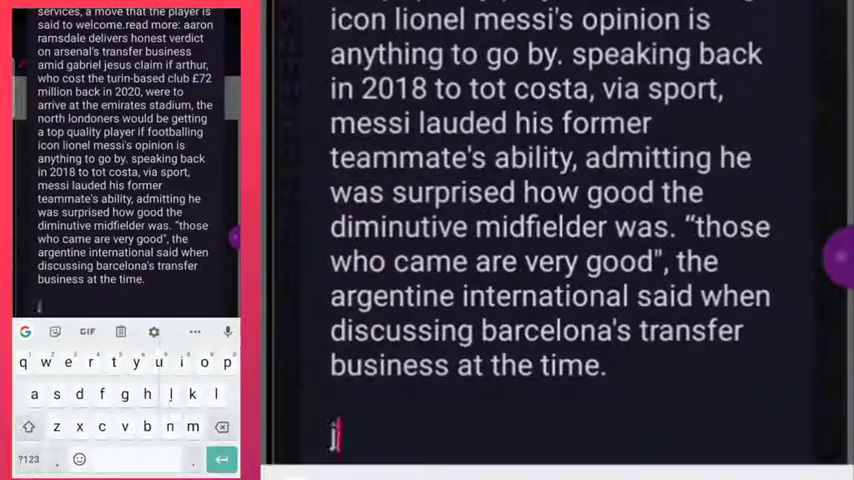
Start a new line after 'time.' and paste the transfer paragraph there again.
{"action": "key", "text": "BackSpace"}
{"action": "left_click", "coordinate": [701, 423]}
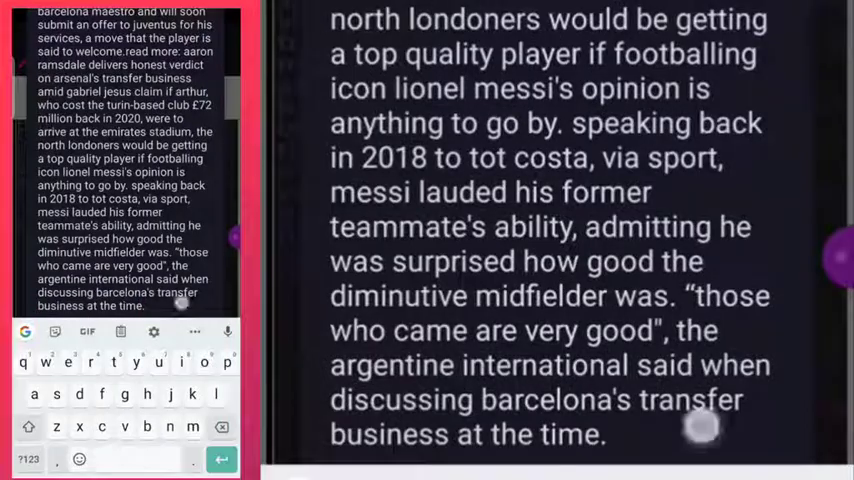
{"action": "key", "text": "Return"}
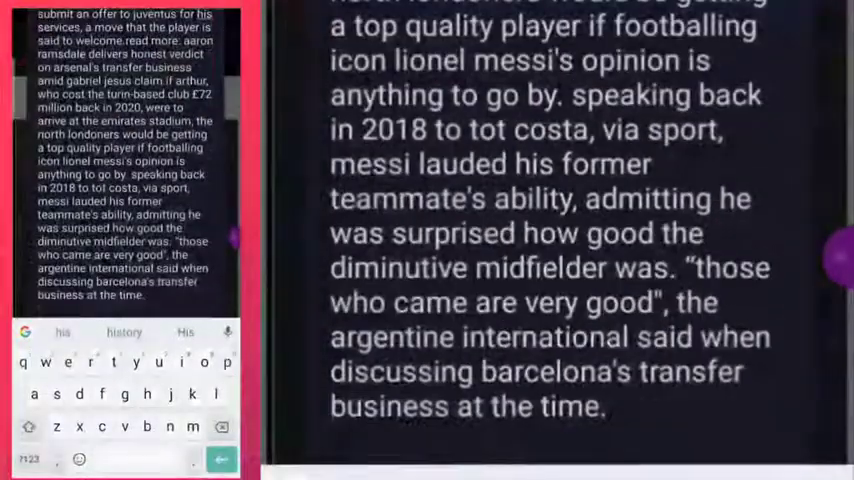
{"action": "left_click", "coordinate": [678, 415]}
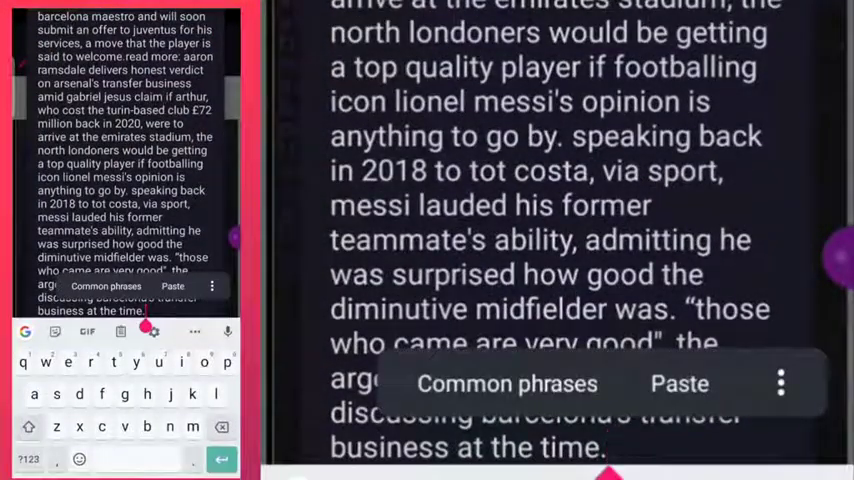
{"action": "key", "text": "Return"}
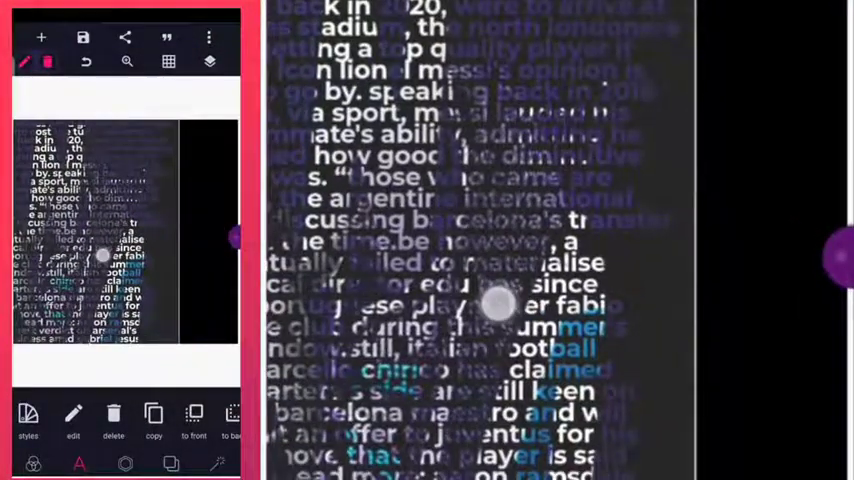
Zoom and shift the player texture until the figure fills the denser lettering.
{"action": "left_click_drag", "start_coordinate": [641, 370], "coordinate": [500, 300]}
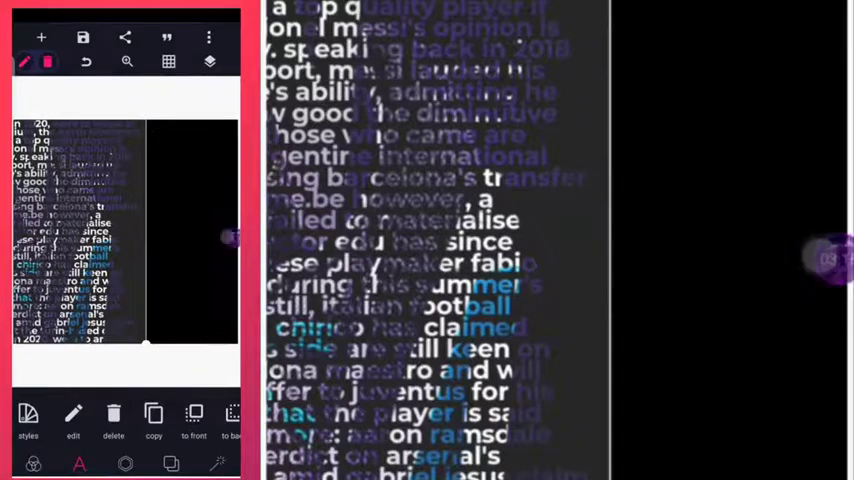
{"action": "left_click_drag", "start_coordinate": [753, 339], "coordinate": [816, 286]}
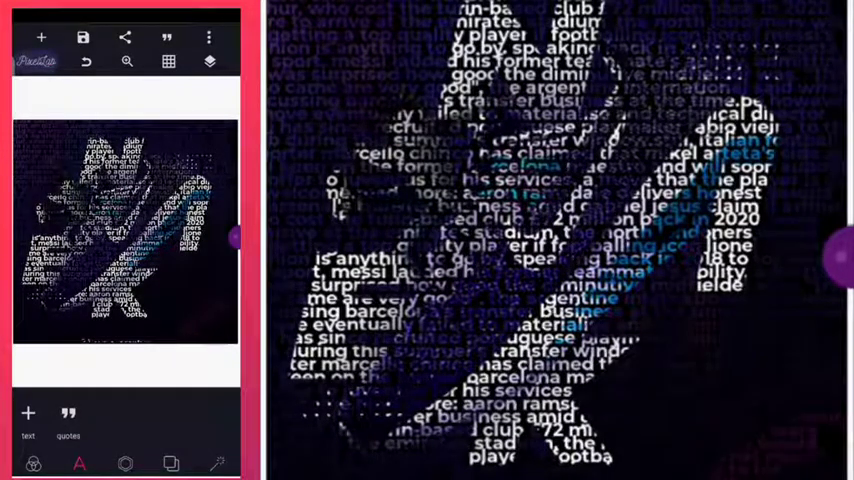
Save the portrait as an image at ultra dimensions in jpg format to the Gallery.
{"action": "left_click", "coordinate": [83, 37]}
{"action": "left_click", "coordinate": [140, 83]}
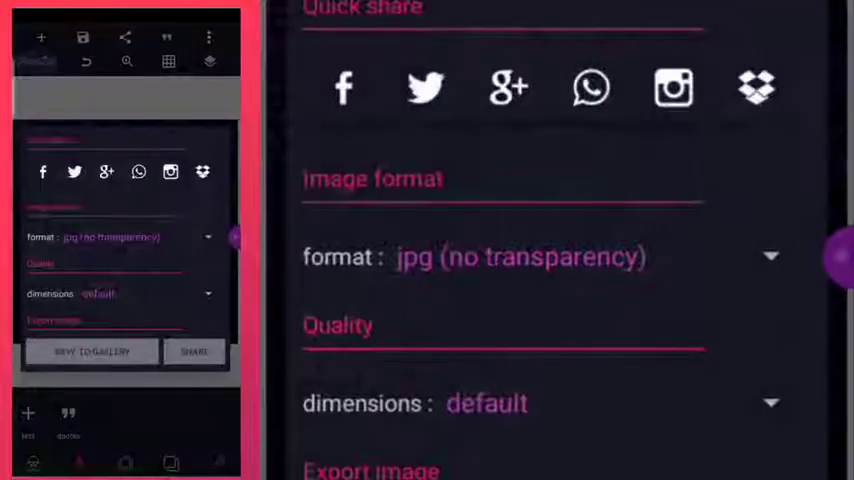
{"action": "left_click", "coordinate": [208, 294]}
{"action": "left_click", "coordinate": [92, 270]}
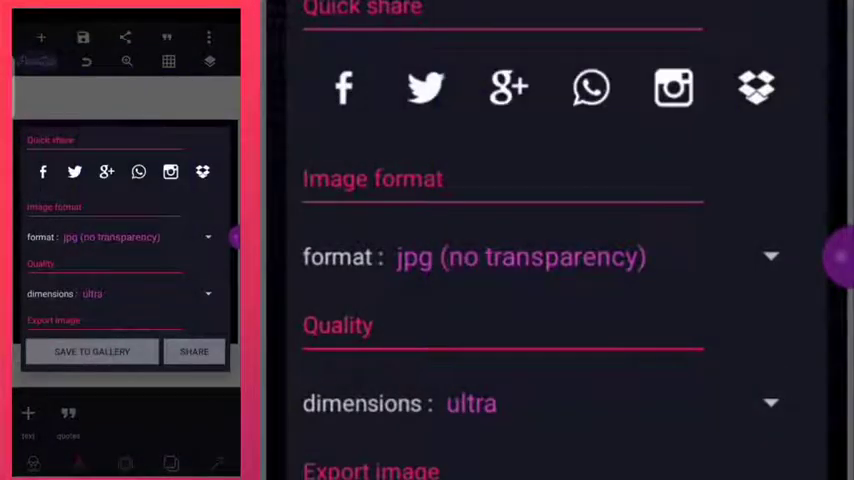
{"action": "left_click", "coordinate": [92, 351]}
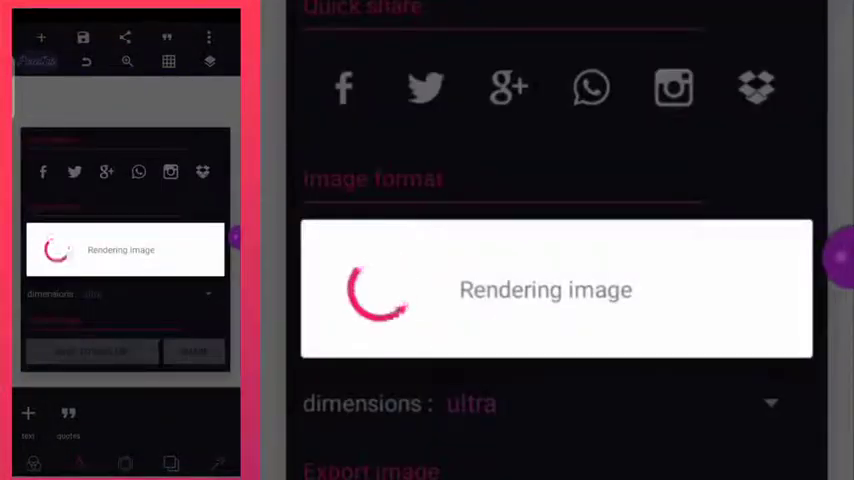